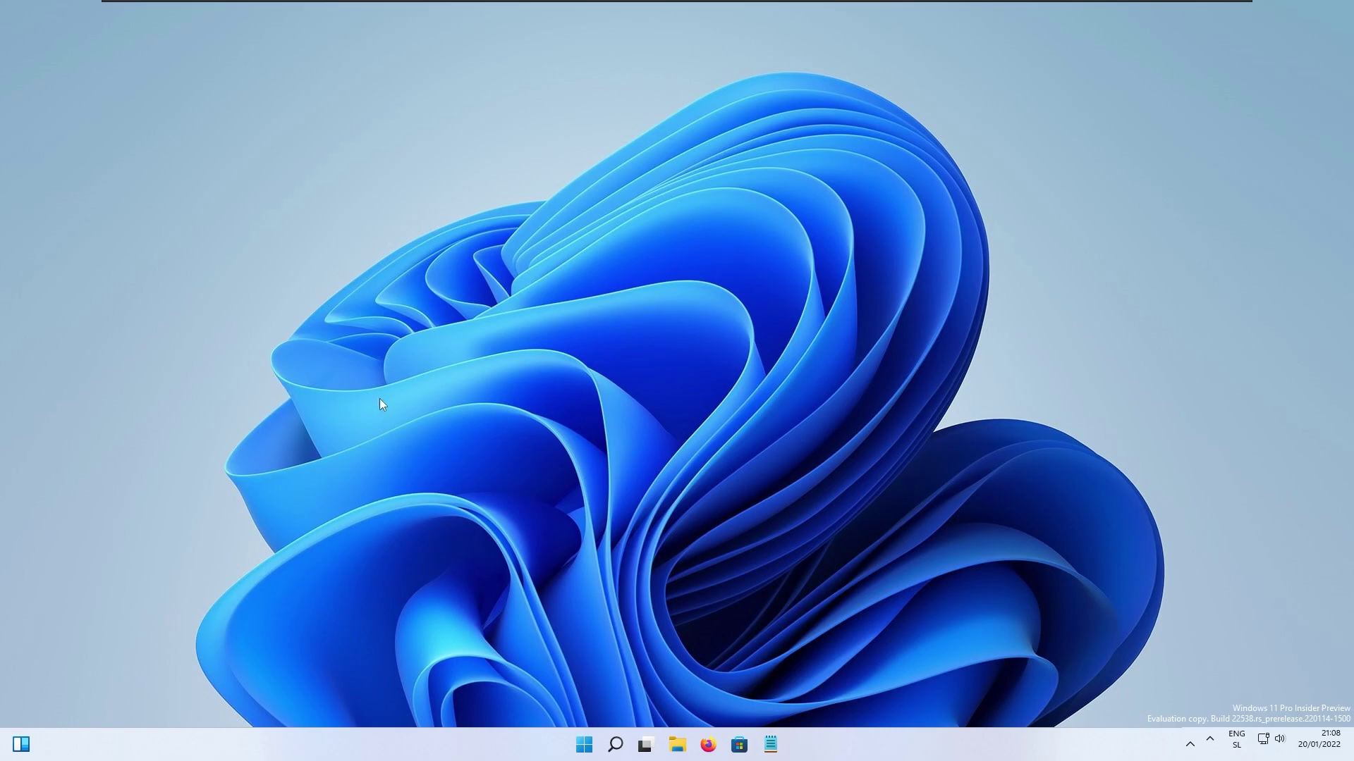
- Launch Voice access by searching 'vo' from the Start menu so it starts in sleep mode
left_click(588, 746)
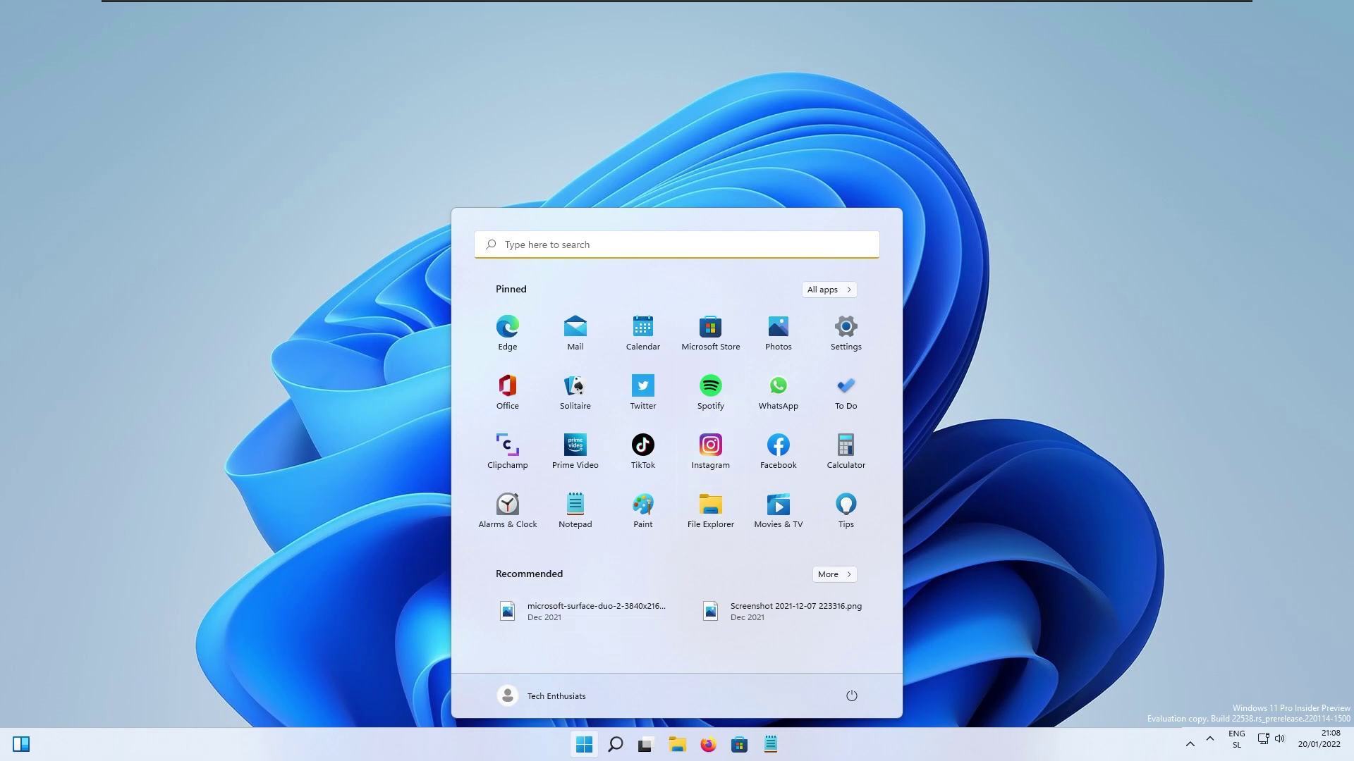
left_click(620, 255)
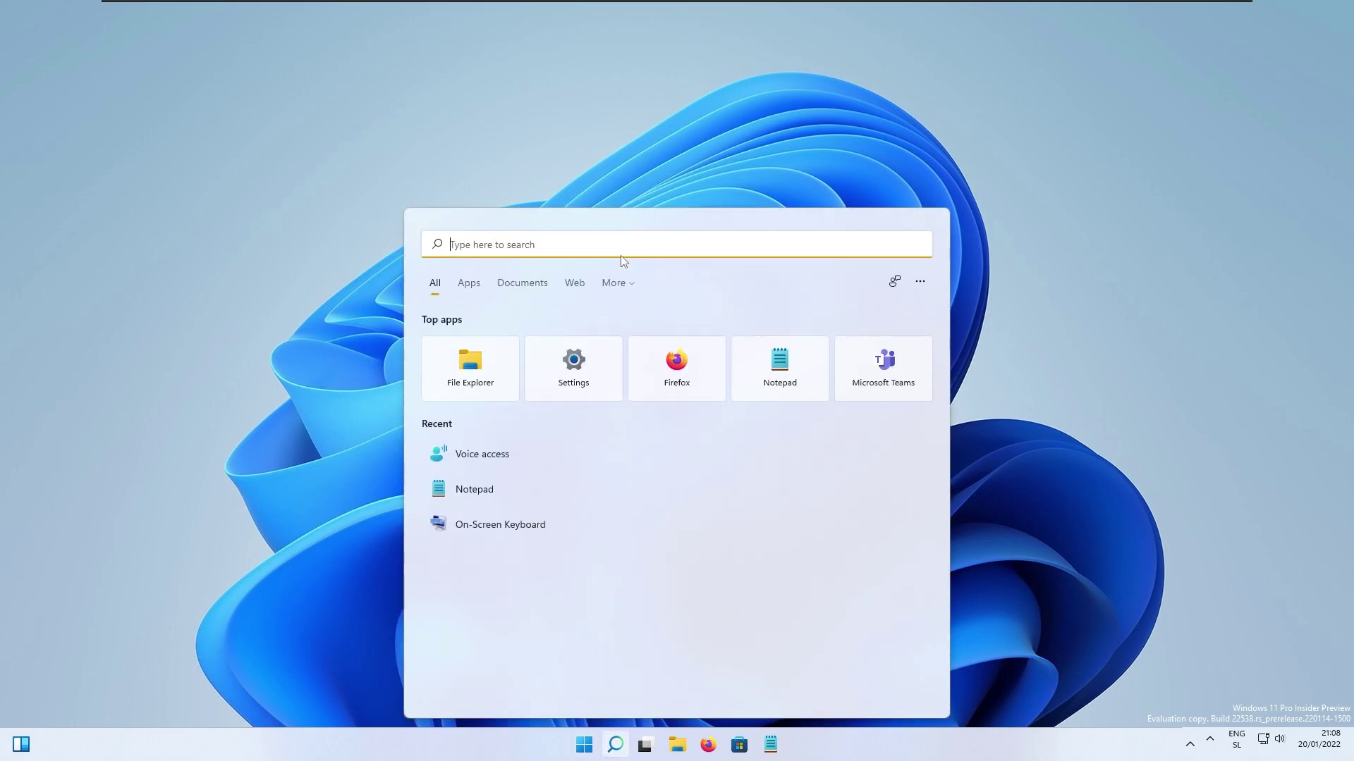
type("voic")
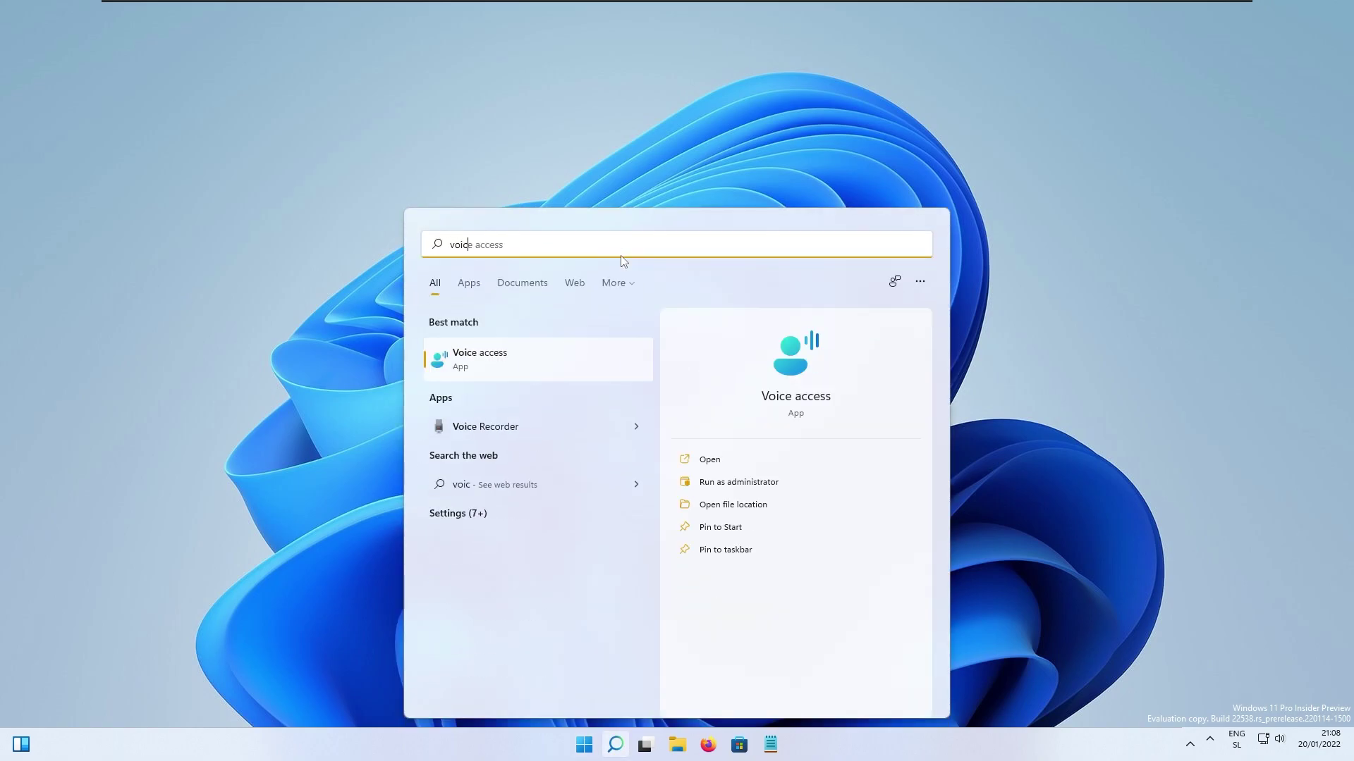
key("Return")
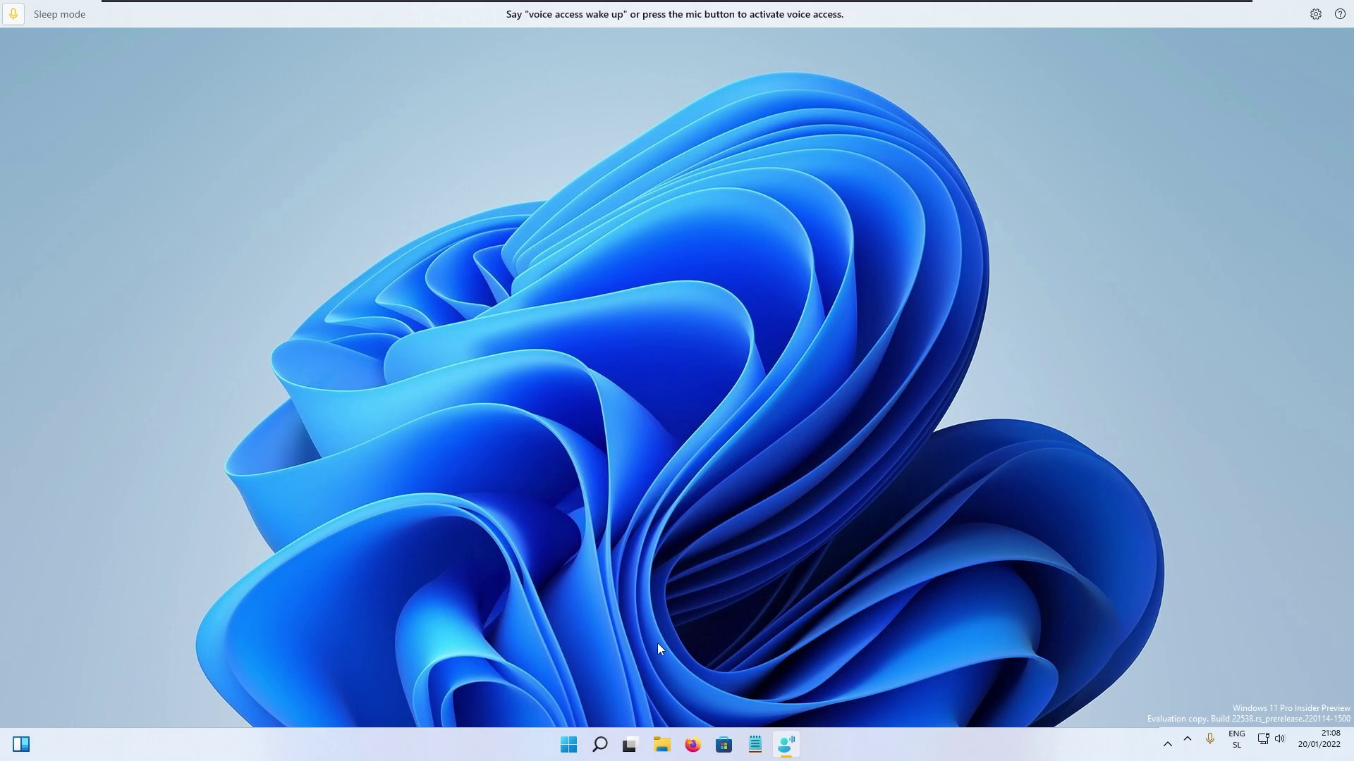
- Open a new Notepad note and type 'subscribe' letter by letter on the Voice access keyboard
left_click(755, 745)
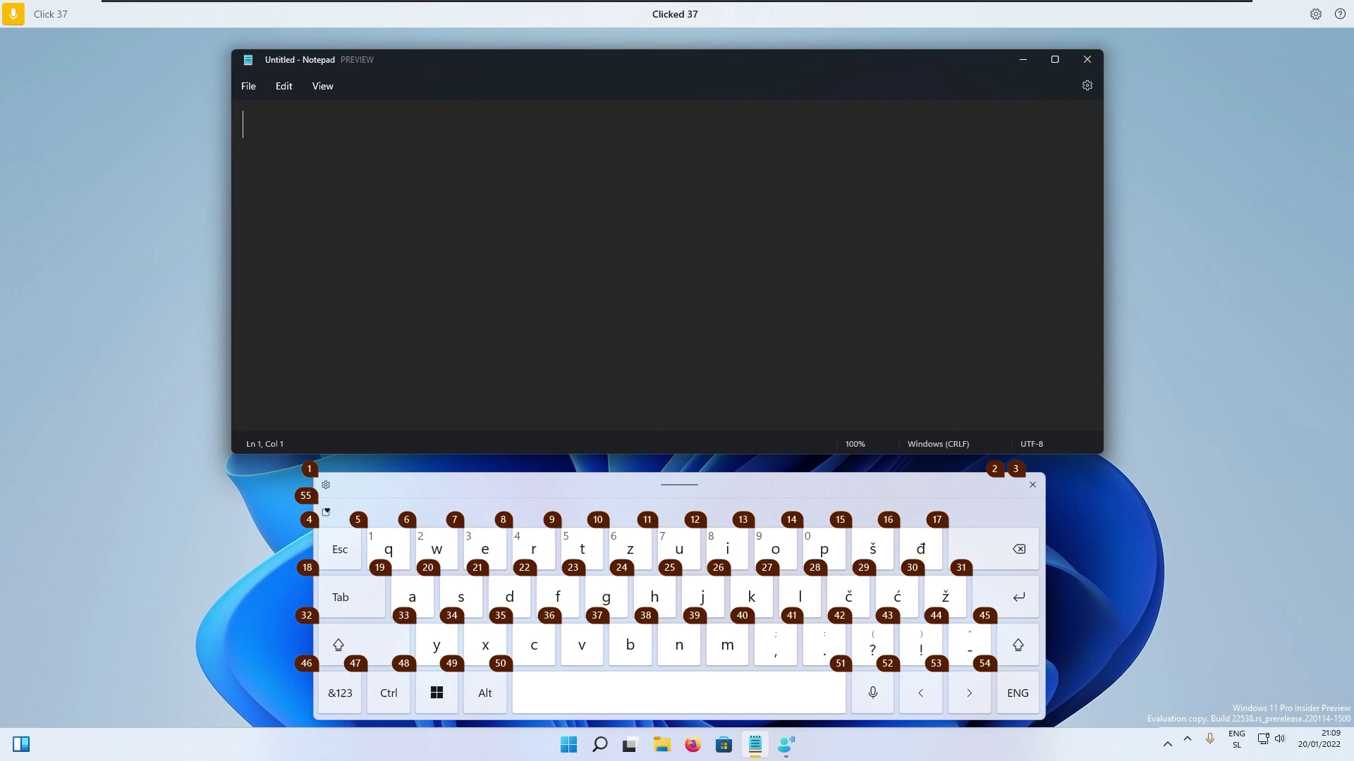
left_click(460, 597)
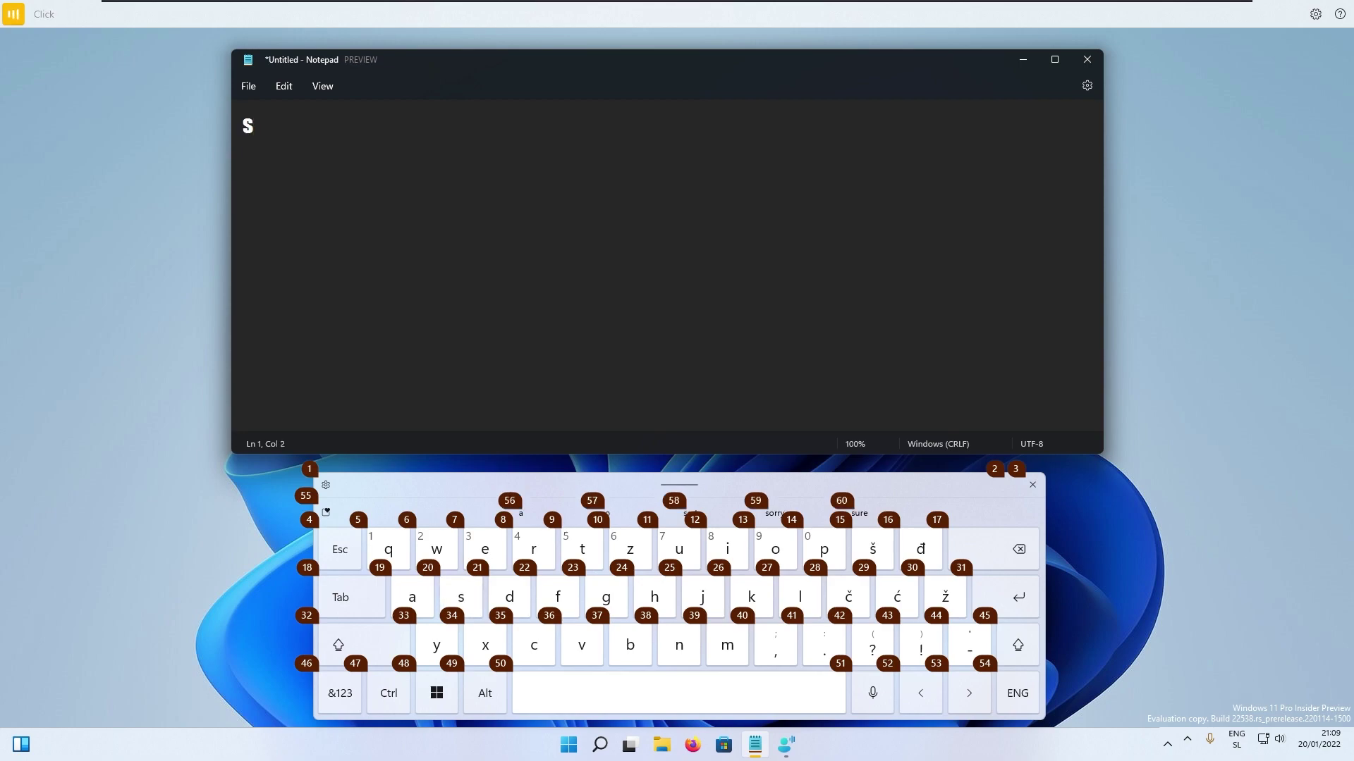
left_click(679, 549)
left_click(630, 645)
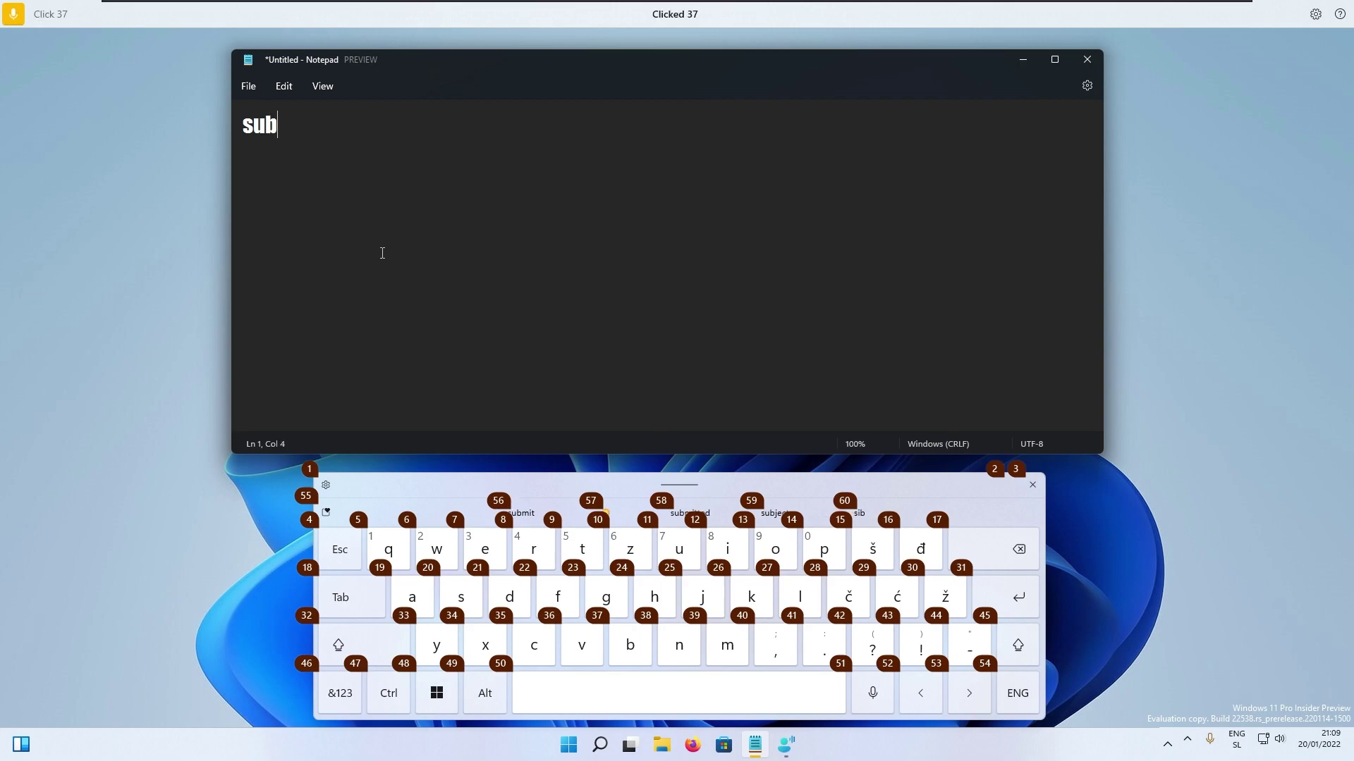
left_click(460, 597)
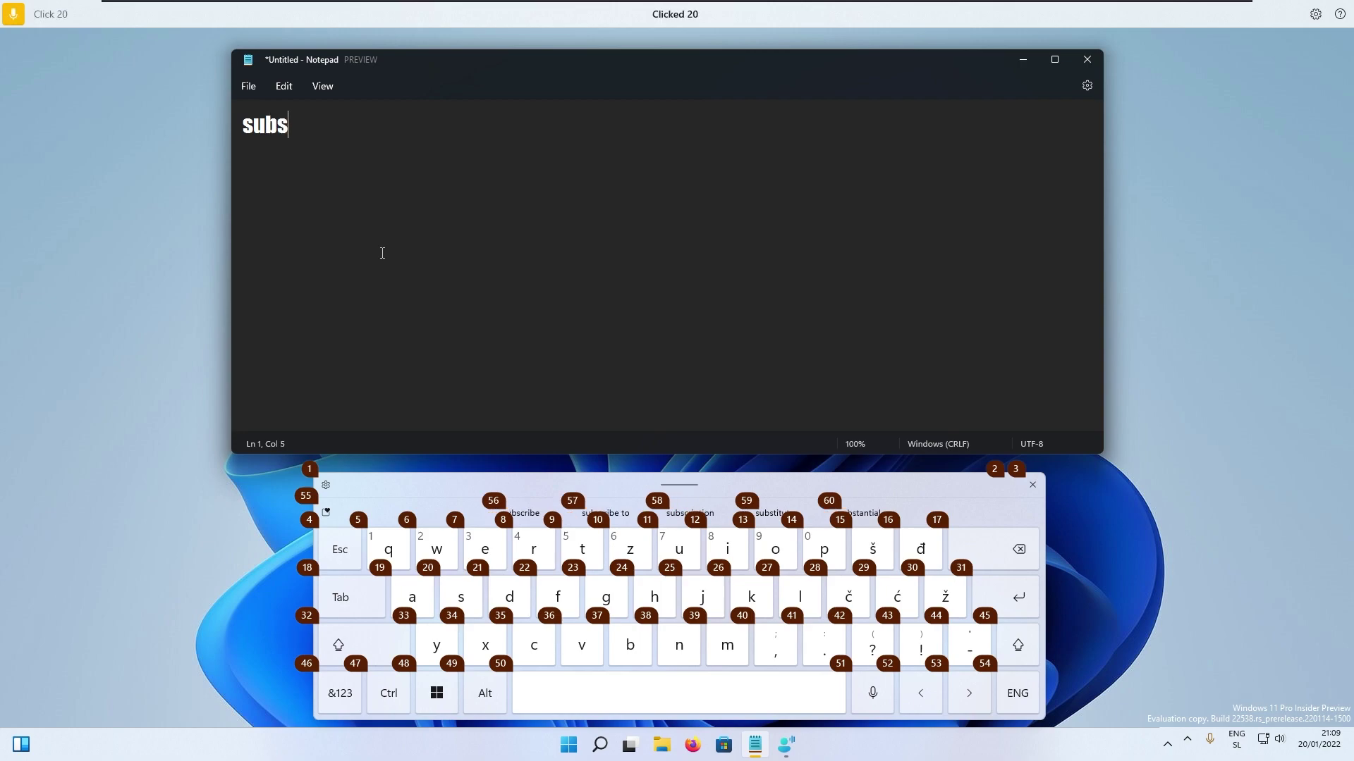
left_click(533, 645)
left_click(534, 549)
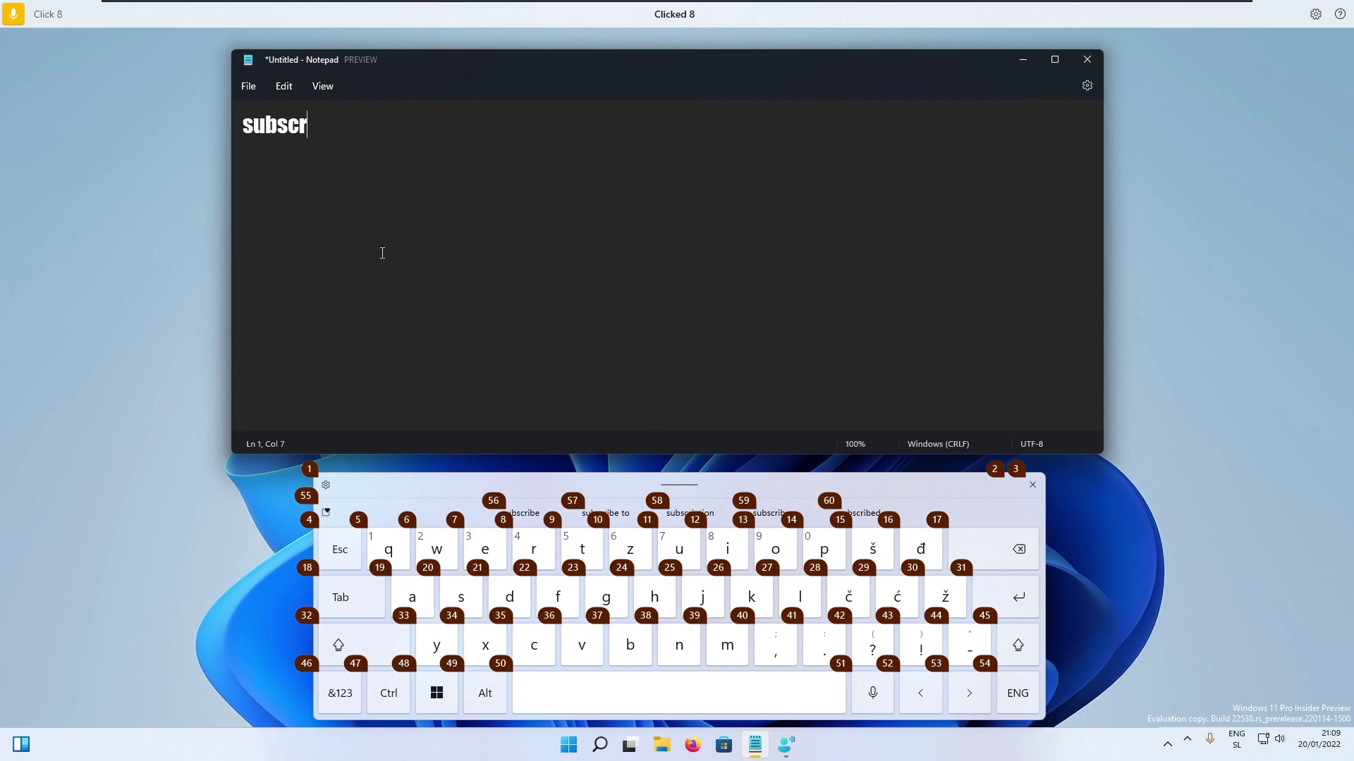
left_click(727, 549)
left_click(630, 645)
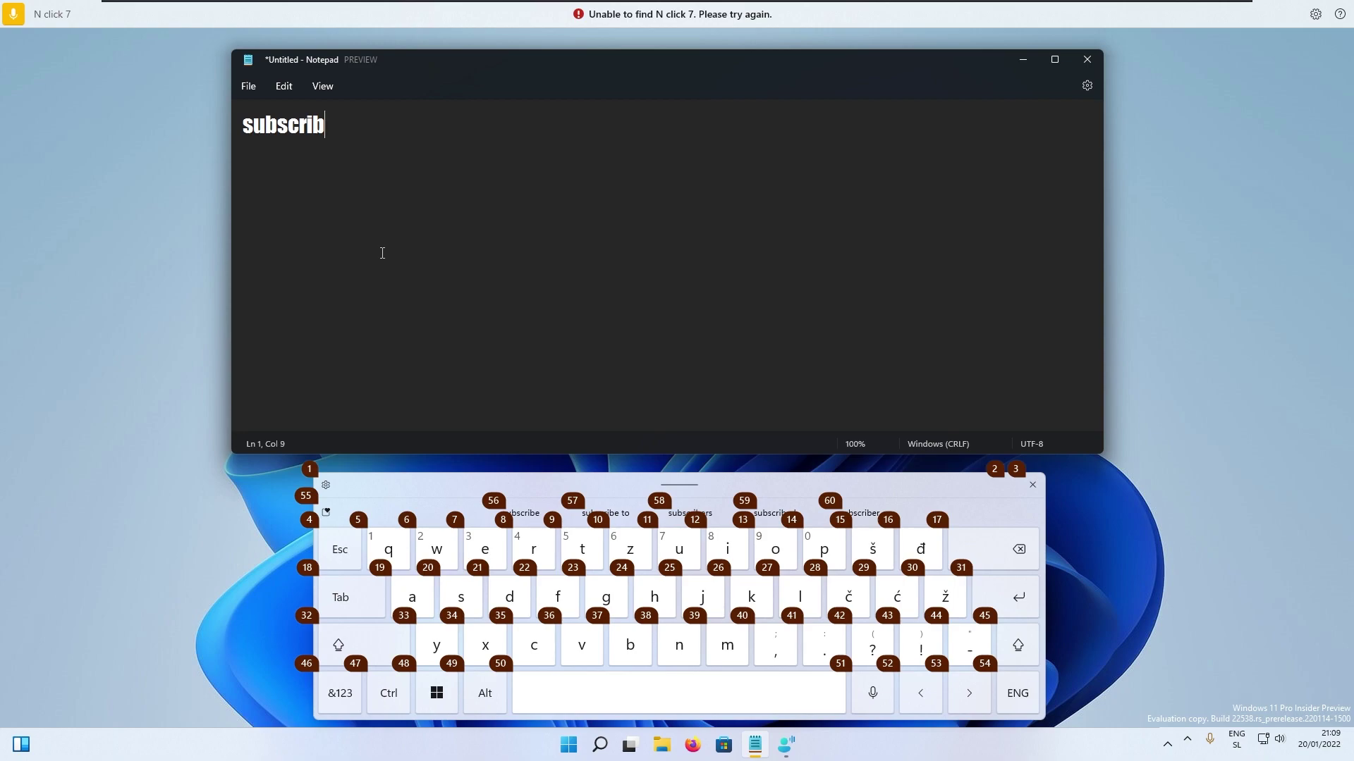
left_click(485, 550)
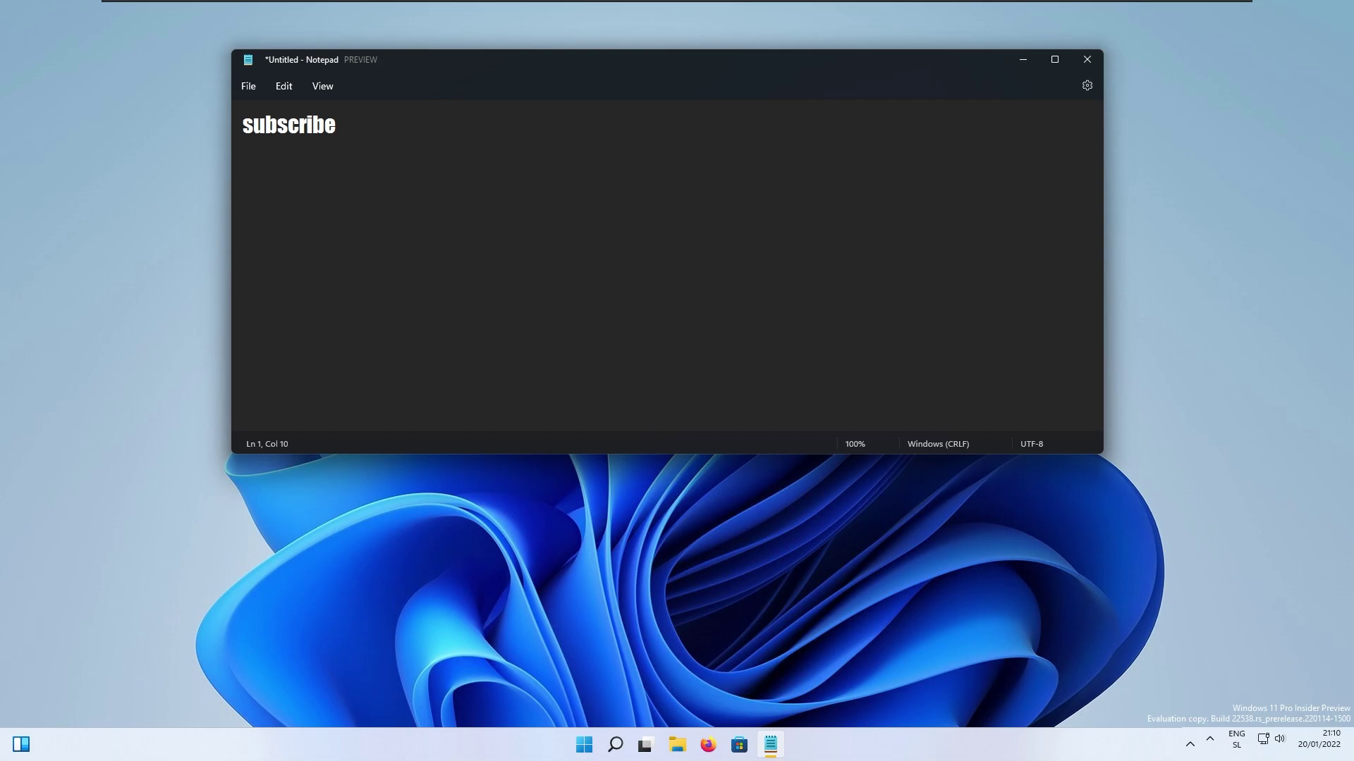
- Minimize Notepad, launch File Explorer, and dismiss Firefox's colorway prompt
left_click(1034, 62)
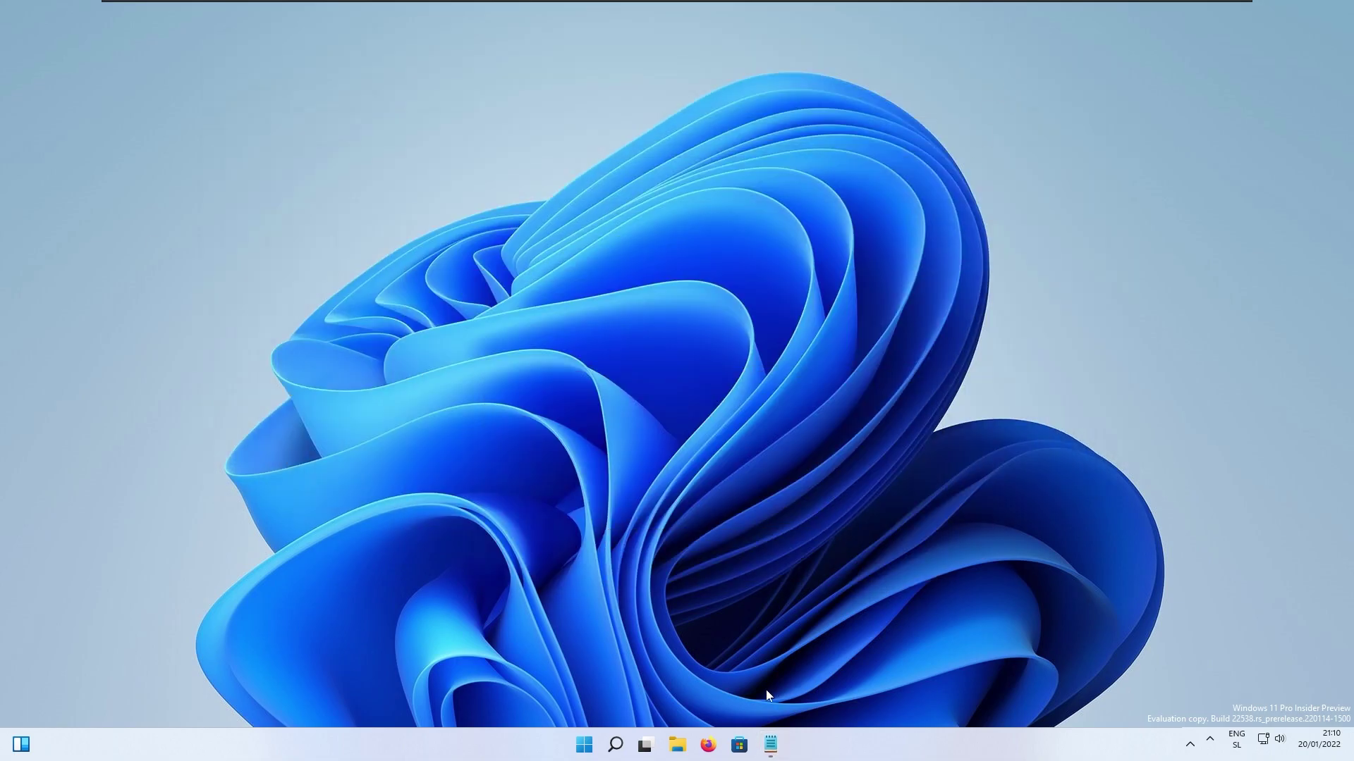
left_click(681, 746)
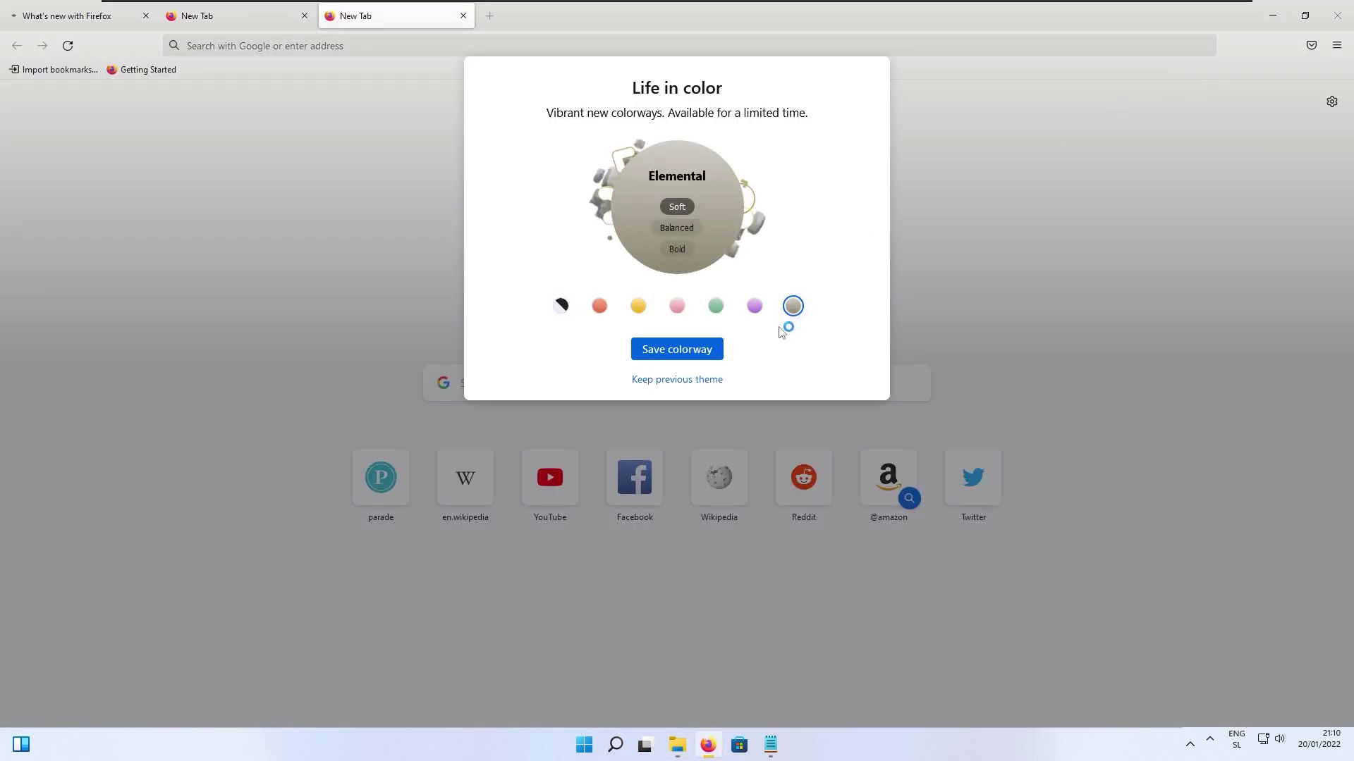
left_click(682, 382)
left_click(701, 349)
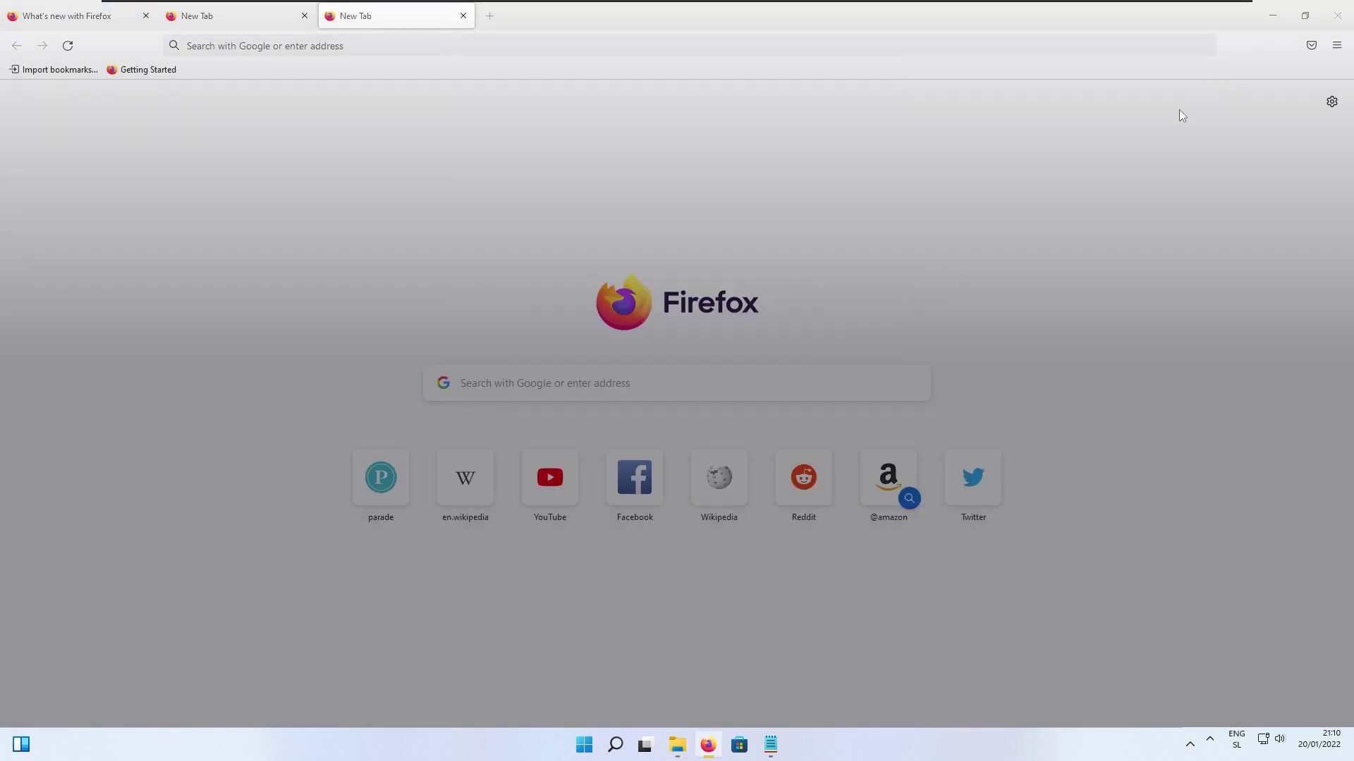
- Minimize both Firefox windows, then use Alt+Tab to bring Firefox back to the front
left_click(1273, 15)
left_click(1273, 16)
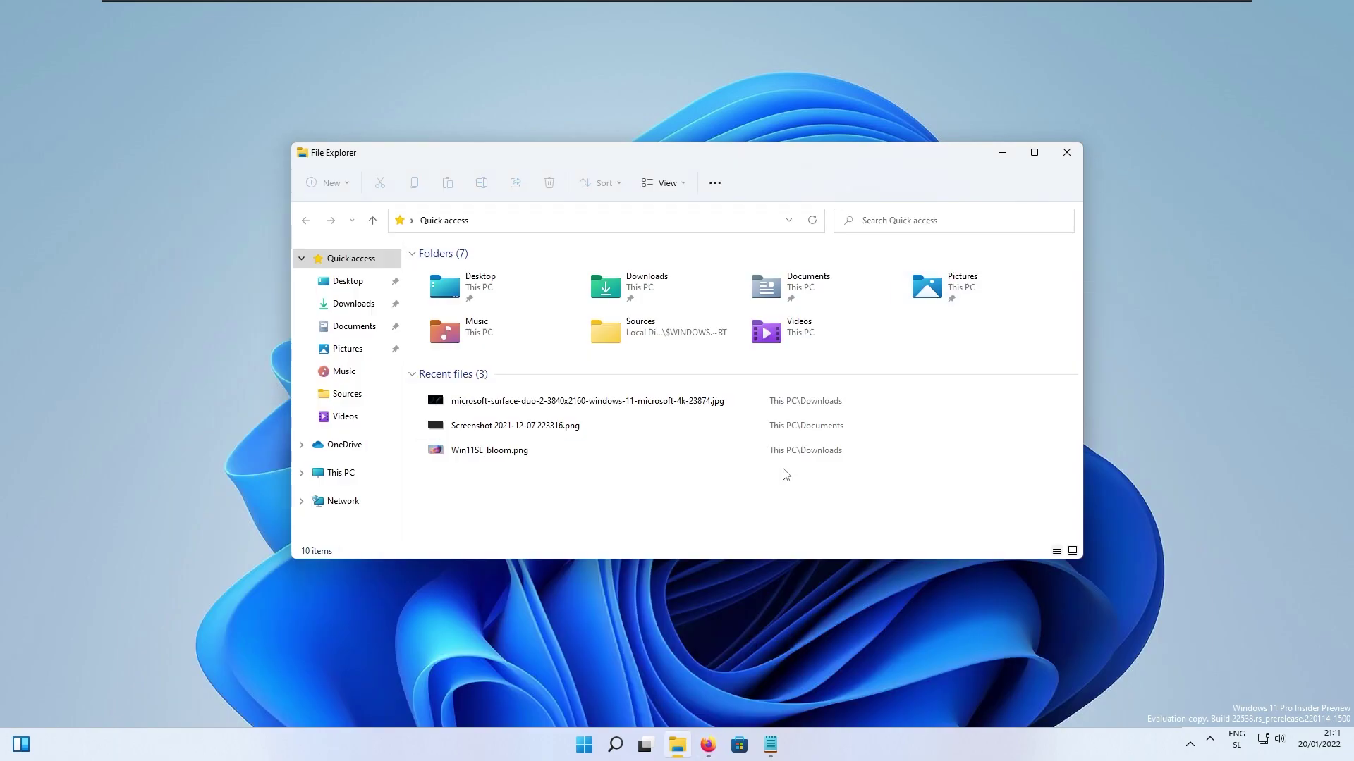
key("alt+Tab")
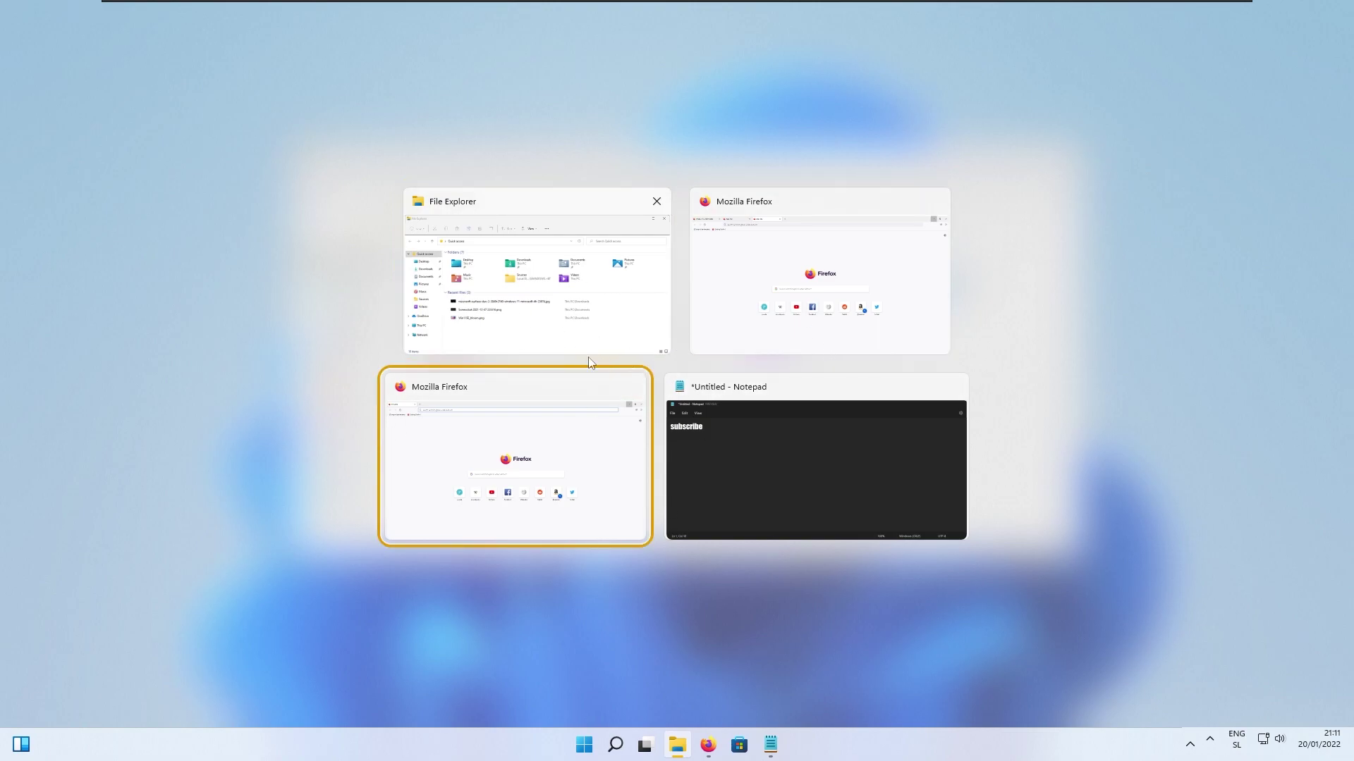
key("Escape")
key("alt+Tab")
- Open Settings at Personalization › Colors and scroll down to the Windows accent colour swatches
key("super")
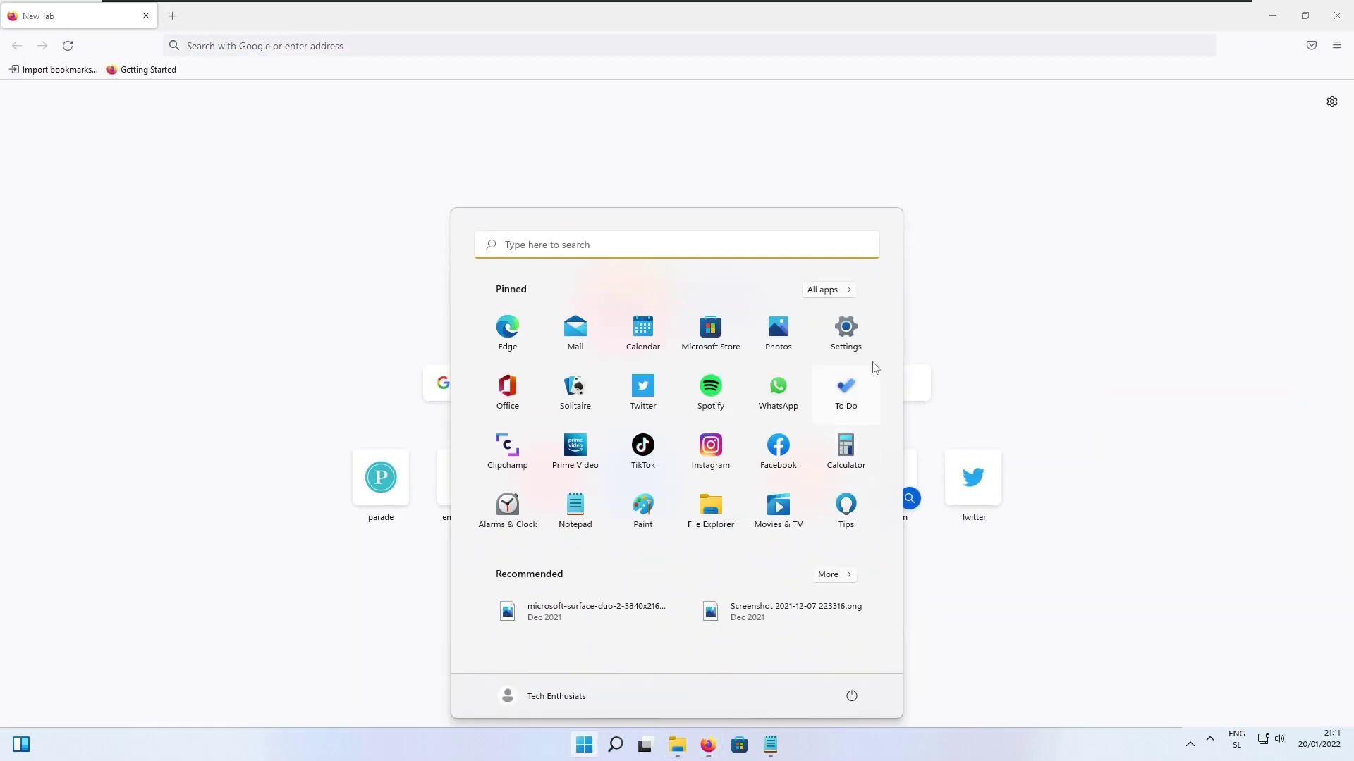
left_click(863, 345)
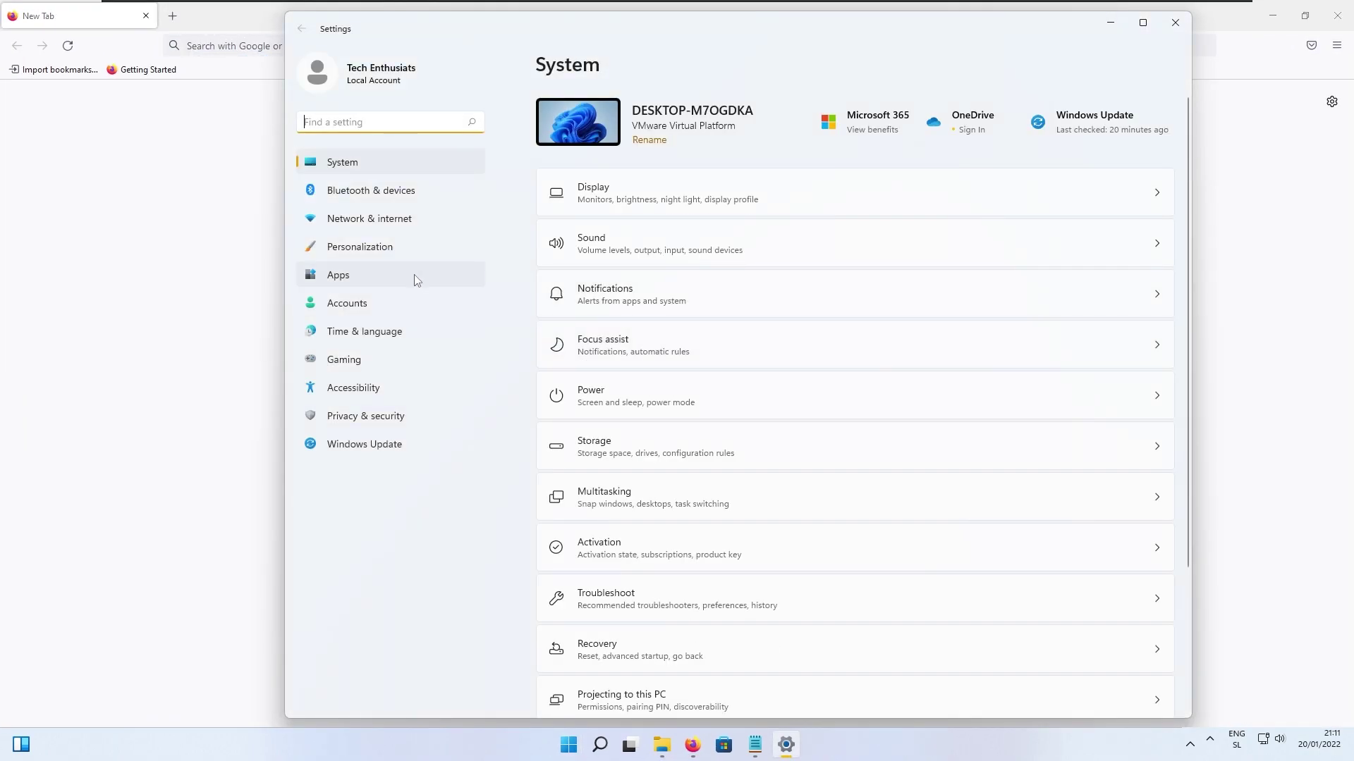
left_click(385, 248)
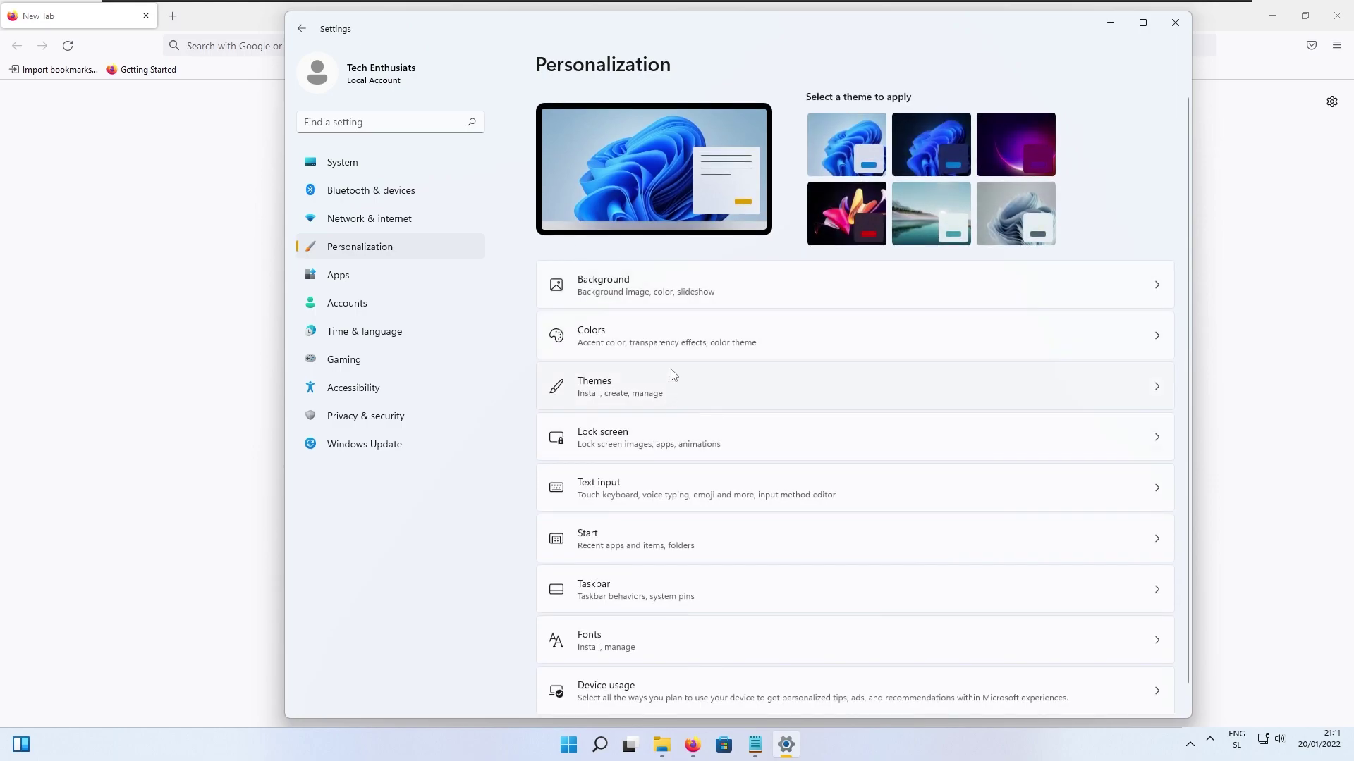
left_click(665, 343)
scroll(673, 387, "down", 3)
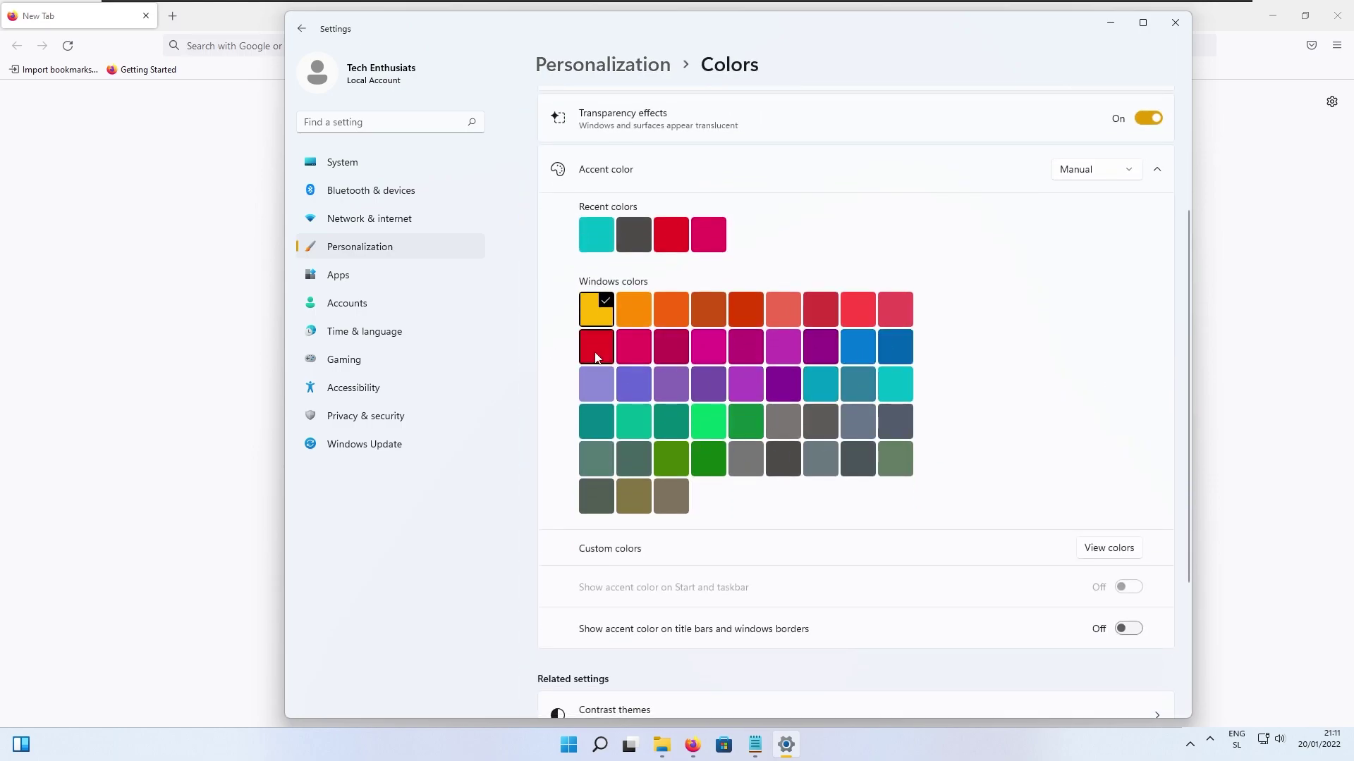
- Minimize Settings and Firefox, pick Firefox in the red-bordered Alt+Tab switcher, then minimize it again
left_click(1110, 23)
left_click(1272, 15)
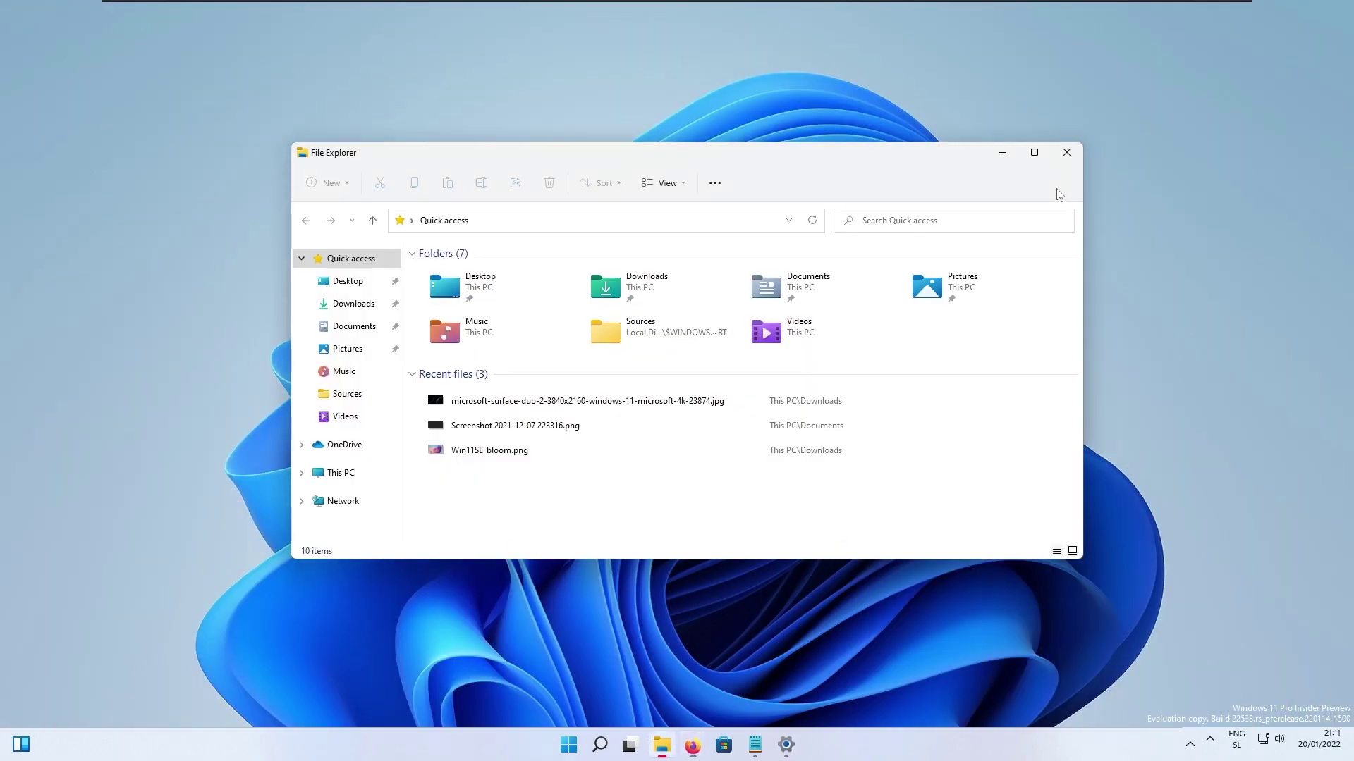
key("alt+Tab")
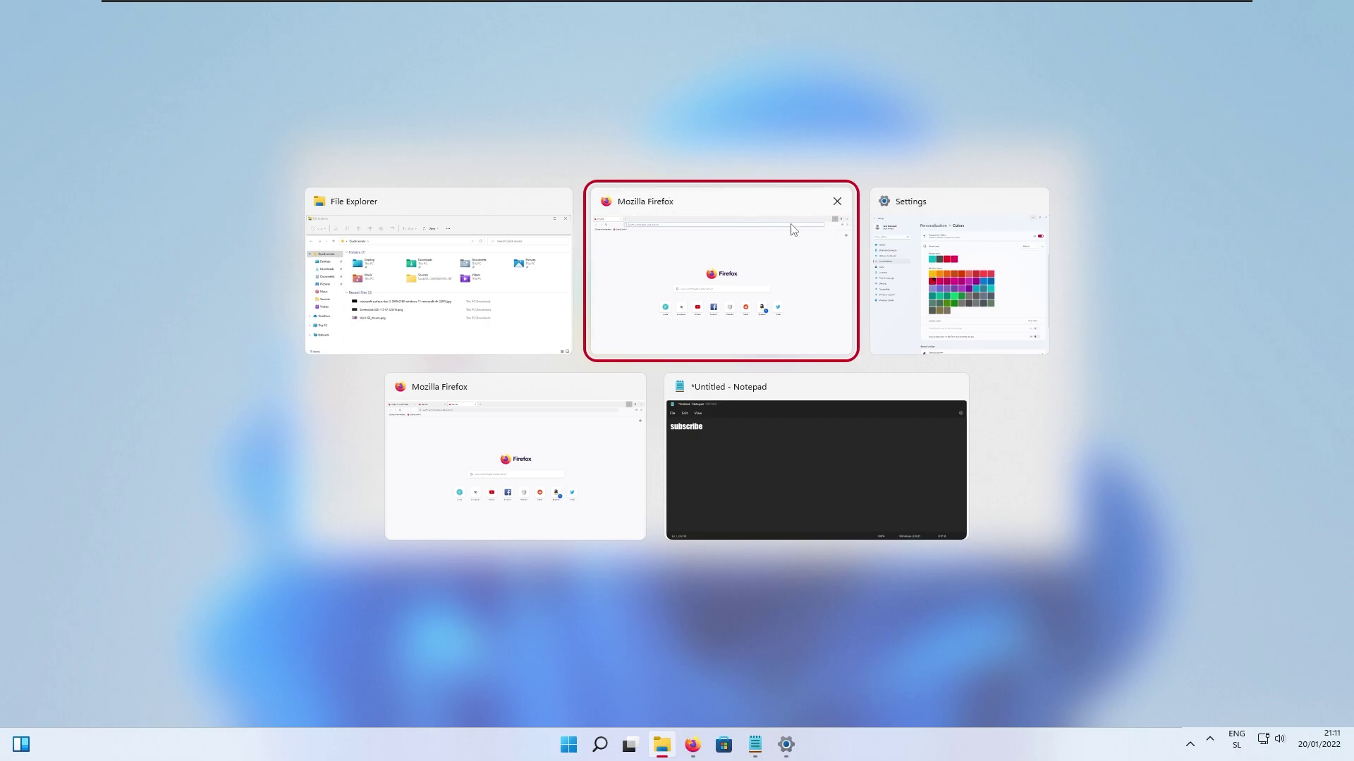
left_click(763, 288)
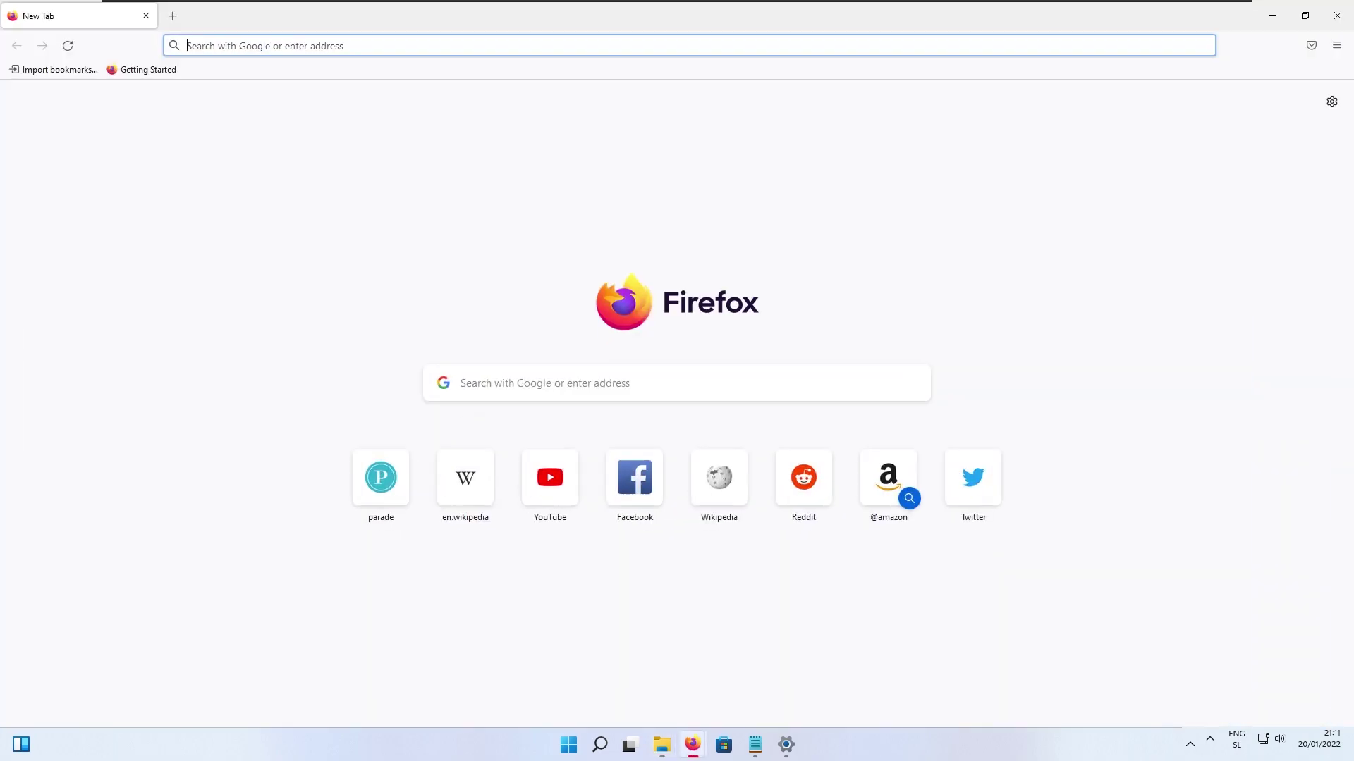
left_click(1272, 15)
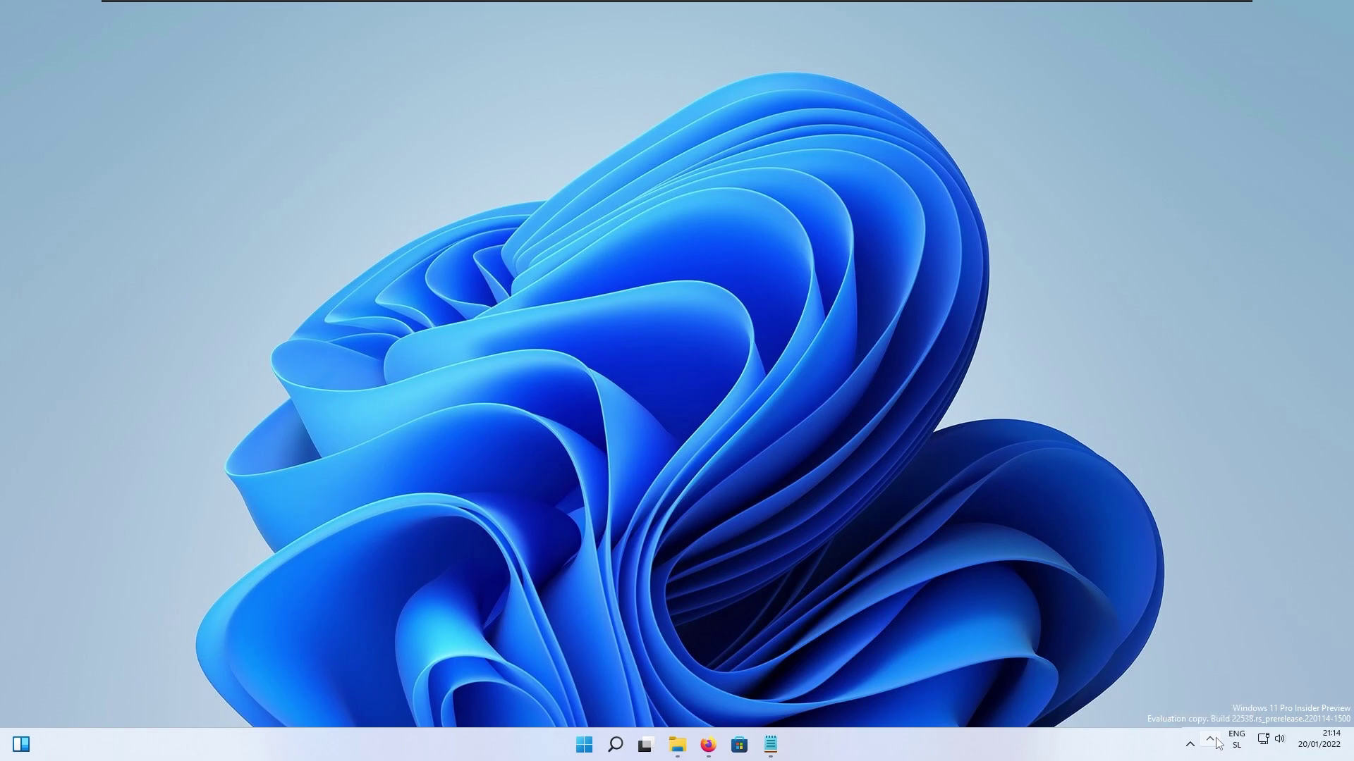
left_click(1211, 740)
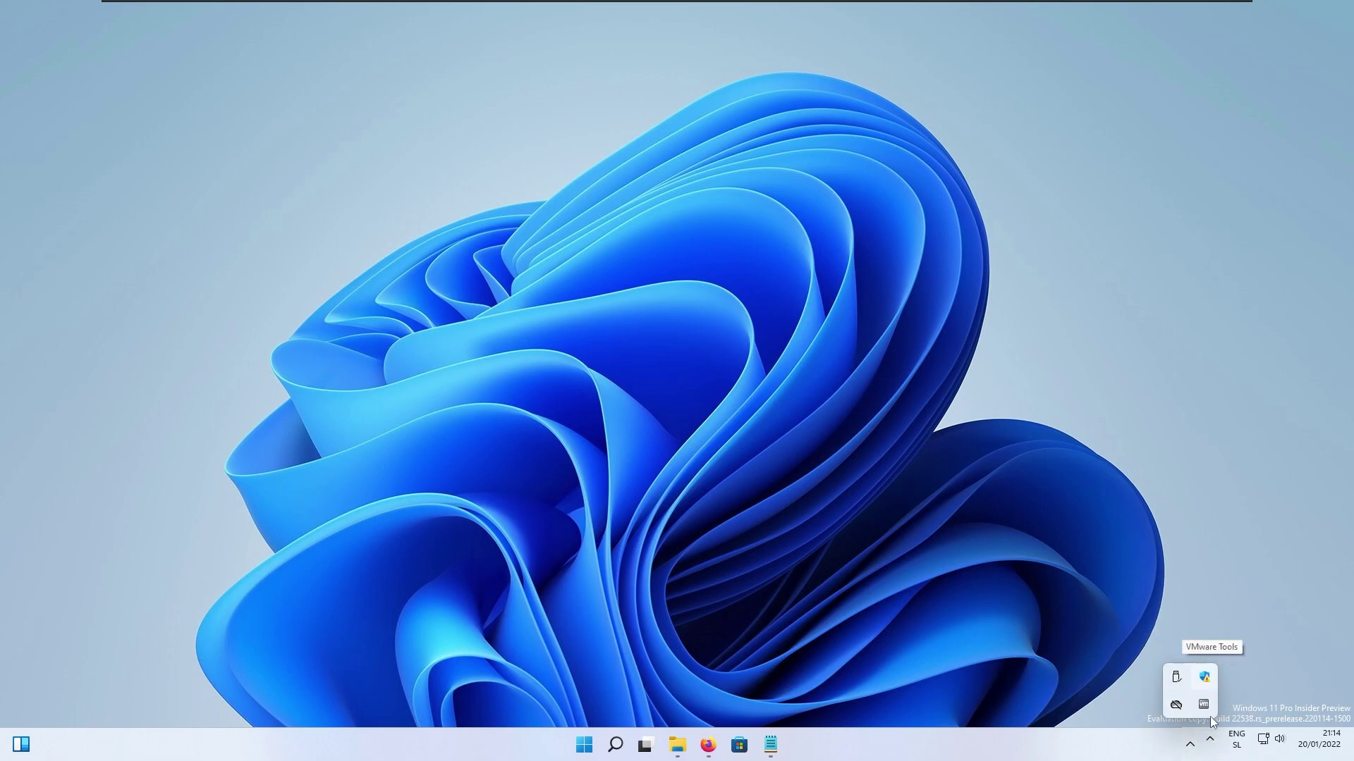
left_click(1094, 615)
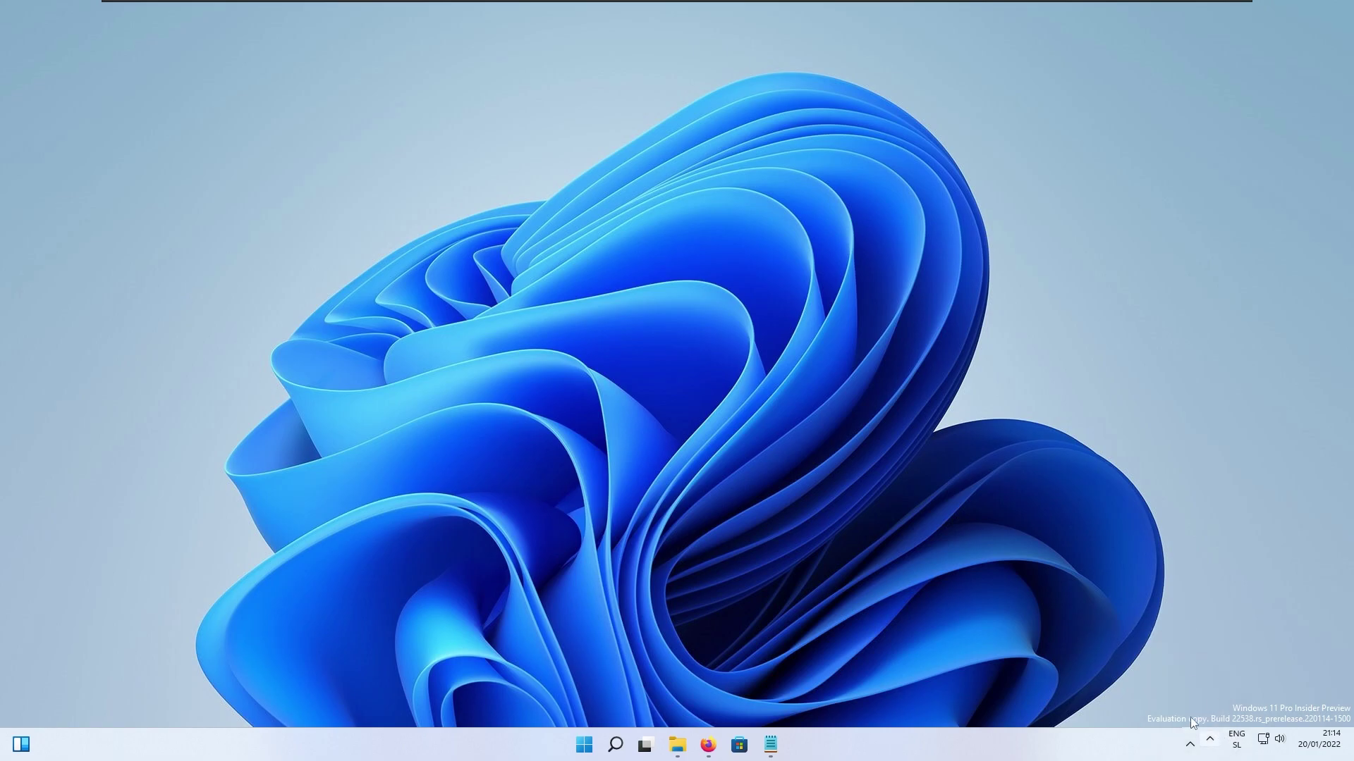